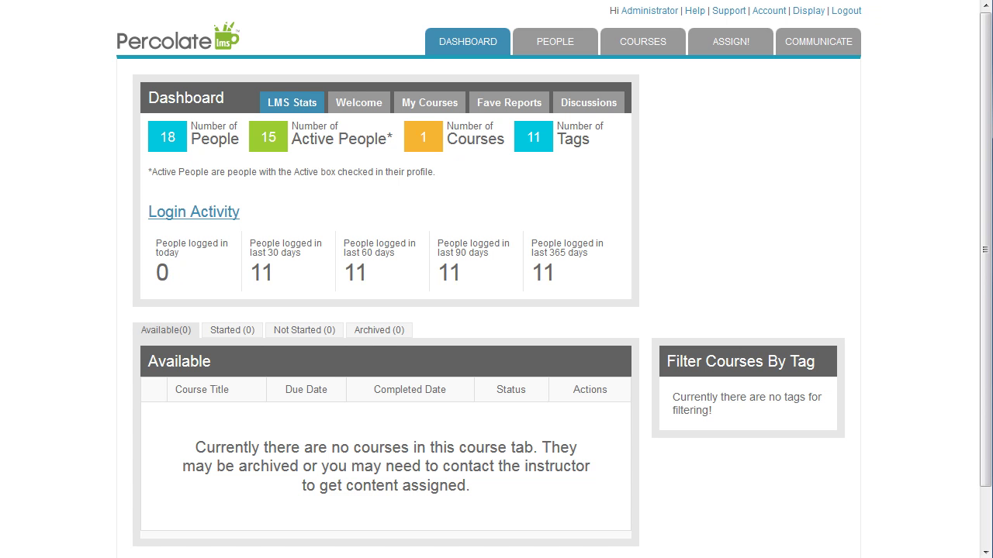
Open the Customize Color page under Display and review its colour fields, including the Archive Button colour.
{"action": "left_click", "coordinate": [809, 12]}
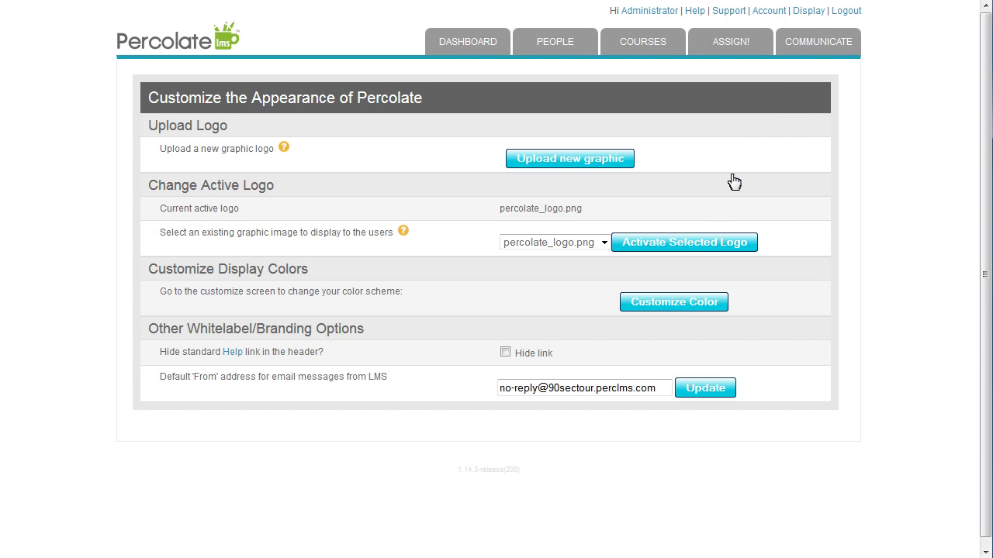
{"action": "left_click", "coordinate": [674, 302]}
{"action": "scroll", "coordinate": [376, 239], "scroll_direction": "down", "scroll_amount": 1}
{"action": "scroll", "coordinate": [376, 238], "scroll_direction": "down", "scroll_amount": 3}
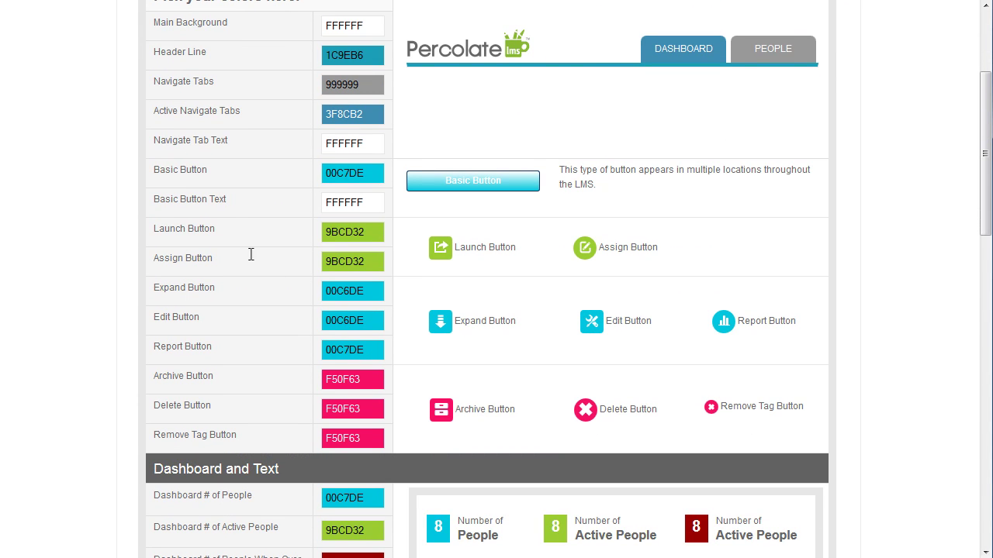
{"action": "left_click", "coordinate": [377, 380]}
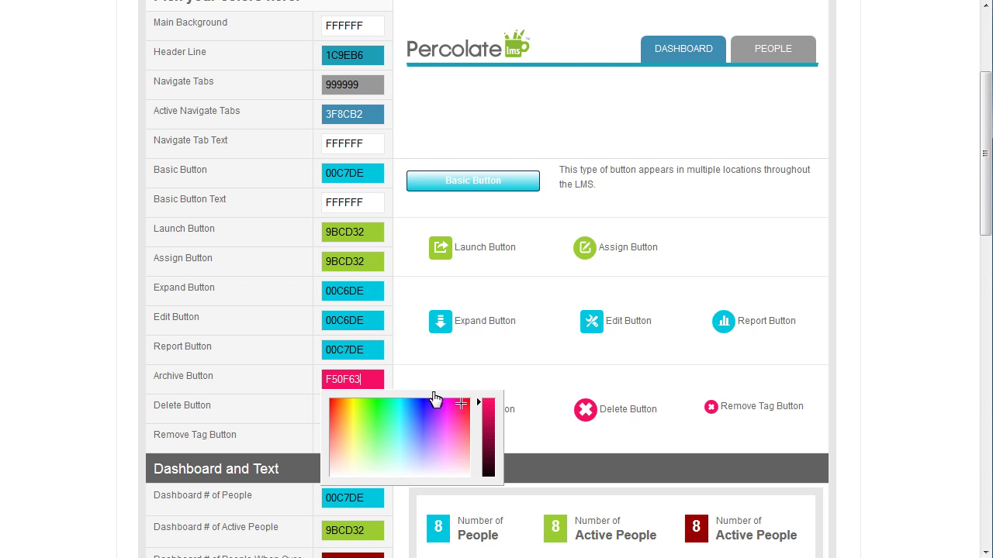
{"action": "scroll", "coordinate": [482, 409], "scroll_direction": "down", "scroll_amount": 10}
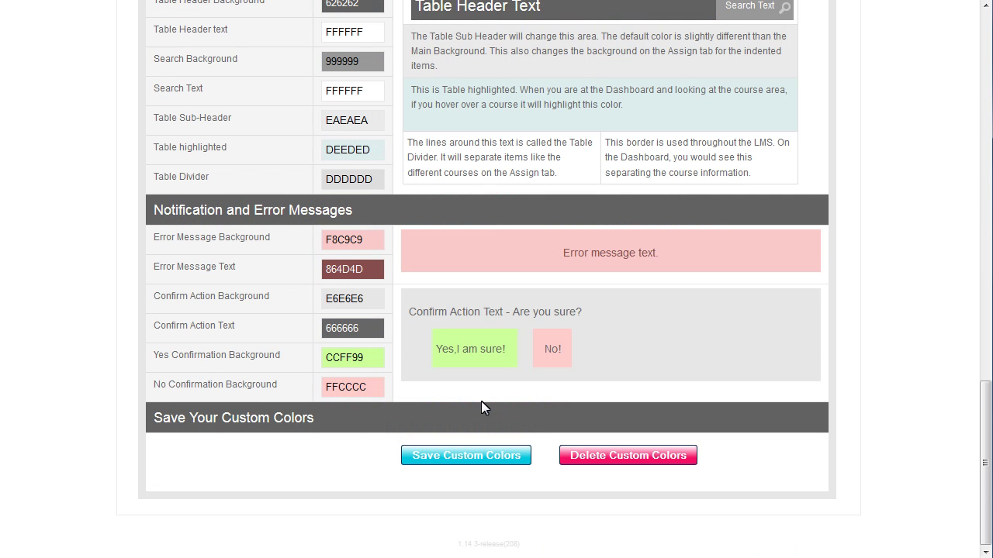
Save the custom colours, add a 'New Hire' people tag, and filter People to its five members.
{"action": "left_click", "coordinate": [423, 455]}
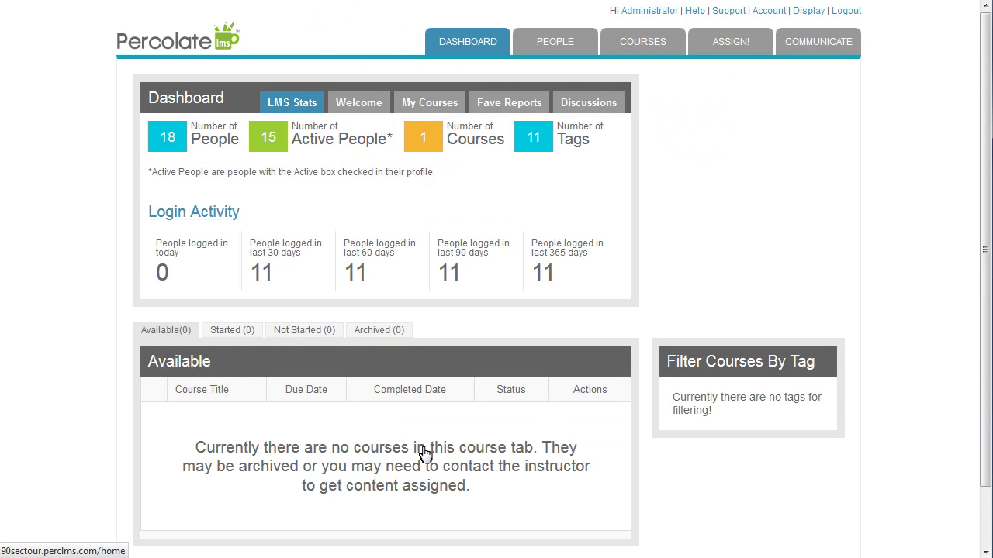
{"action": "left_click", "coordinate": [543, 40]}
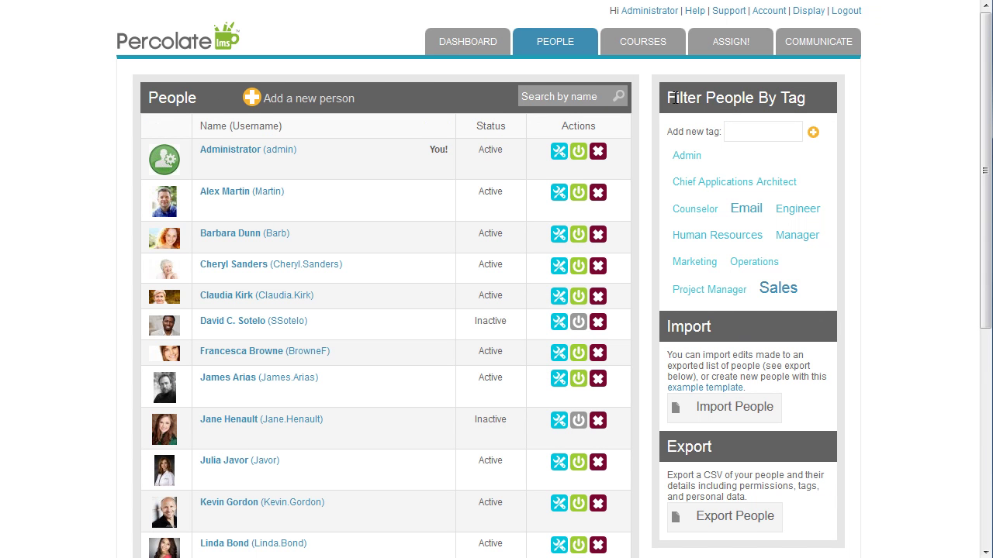
{"action": "left_click", "coordinate": [751, 131]}
{"action": "type", "text": "New Hire"}
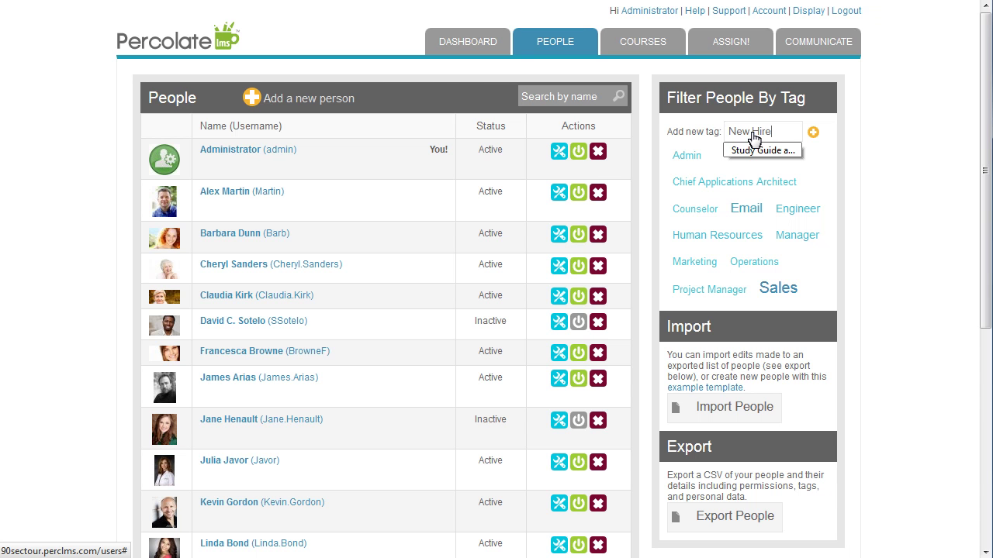
{"action": "left_click", "coordinate": [813, 133]}
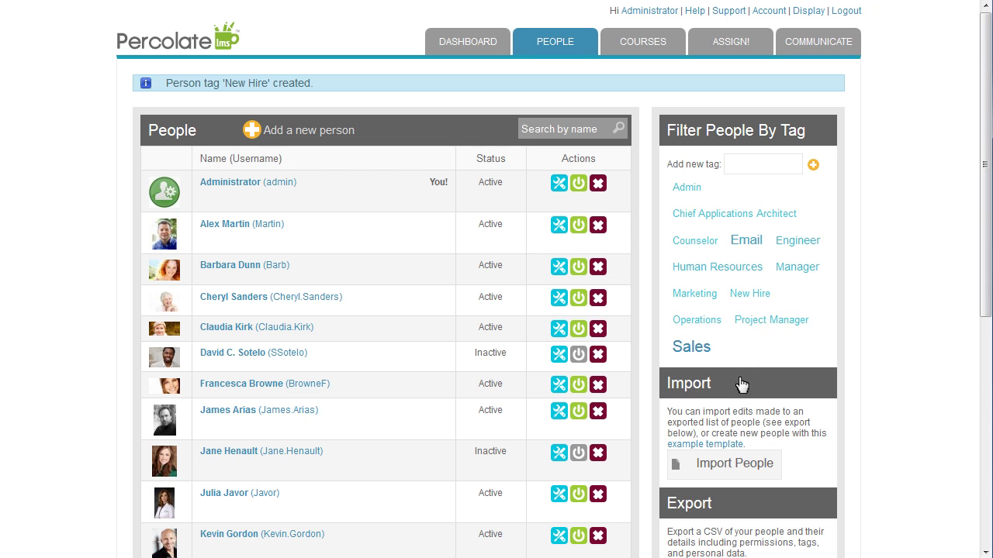
{"action": "left_click", "coordinate": [714, 465]}
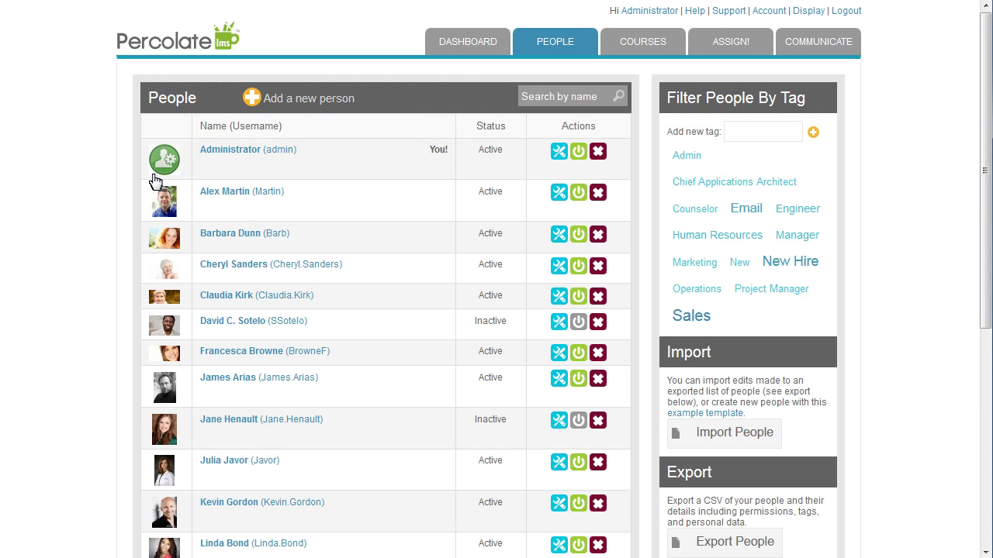
{"action": "left_click", "coordinate": [782, 264]}
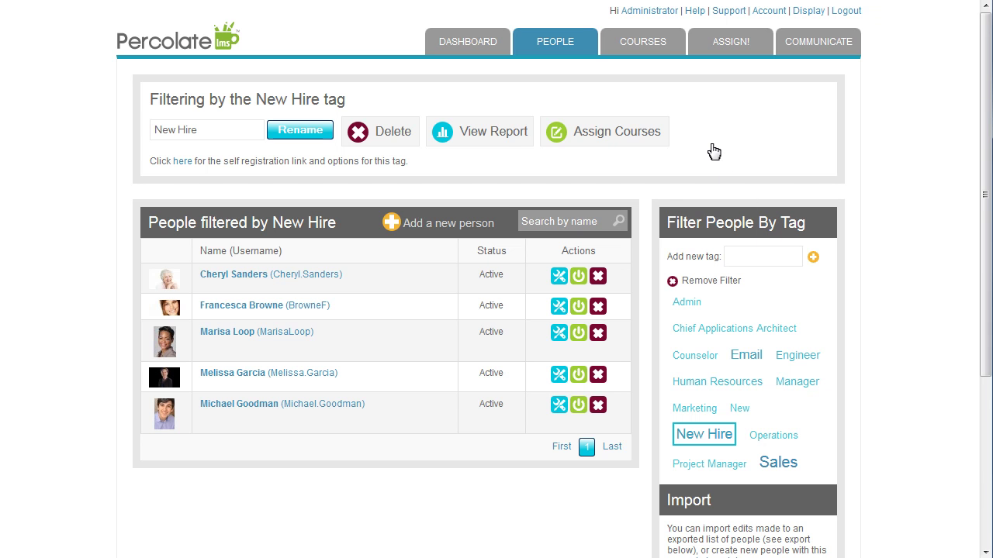
Create the 'New Hire Traning Course' tagged New Hire Training.
{"action": "left_click", "coordinate": [652, 44]}
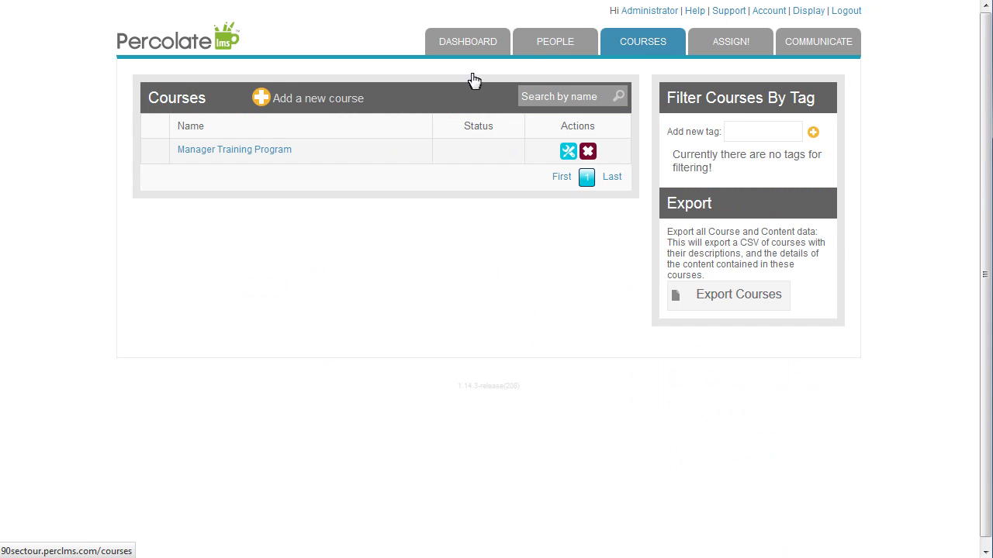
{"action": "left_click", "coordinate": [356, 101]}
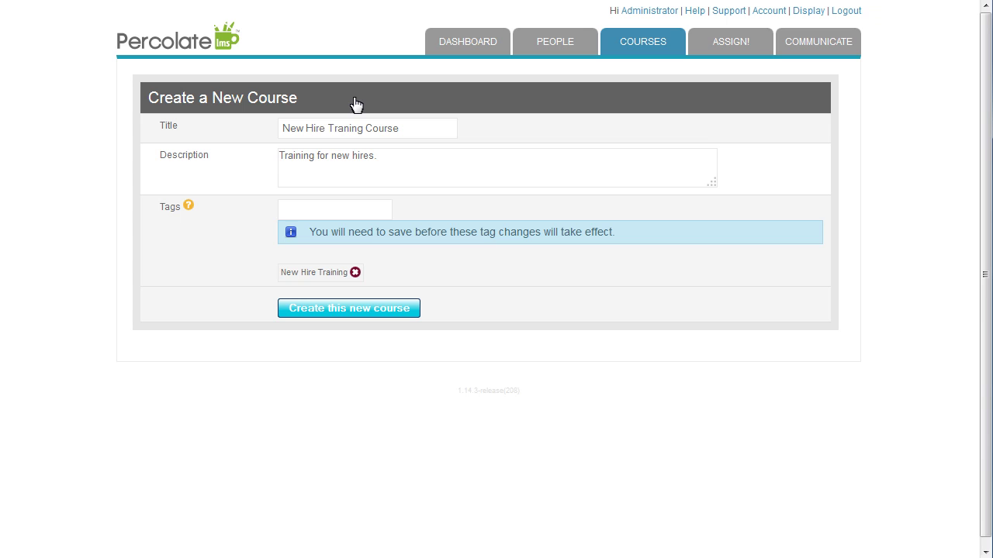
{"action": "left_click", "coordinate": [373, 314]}
Upload a SCORM package titled 'New Hire Module 01' for the course.
{"action": "scroll", "coordinate": [990, 349], "scroll_direction": "down", "scroll_amount": 2}
{"action": "scroll", "coordinate": [990, 349], "scroll_direction": "down", "scroll_amount": 1}
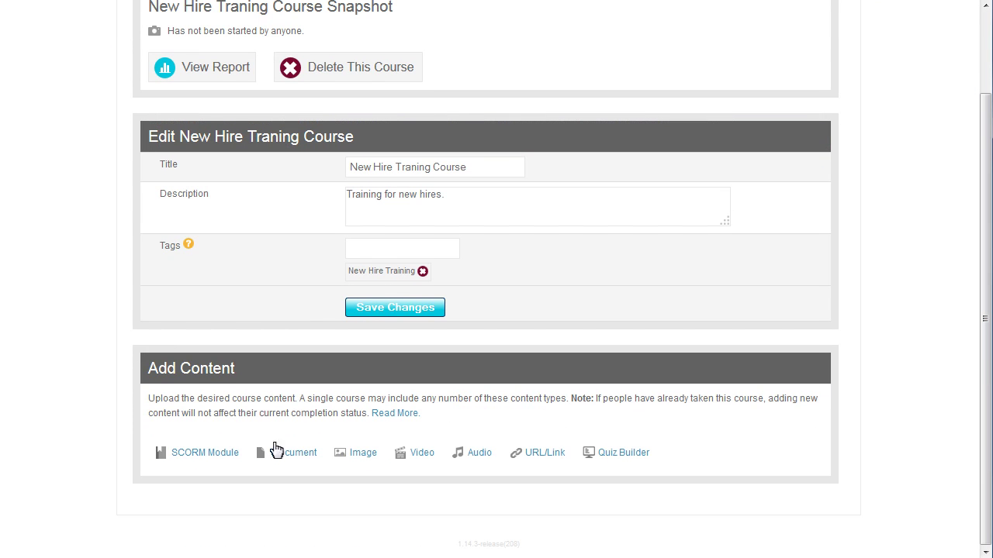
{"action": "left_click", "coordinate": [200, 456]}
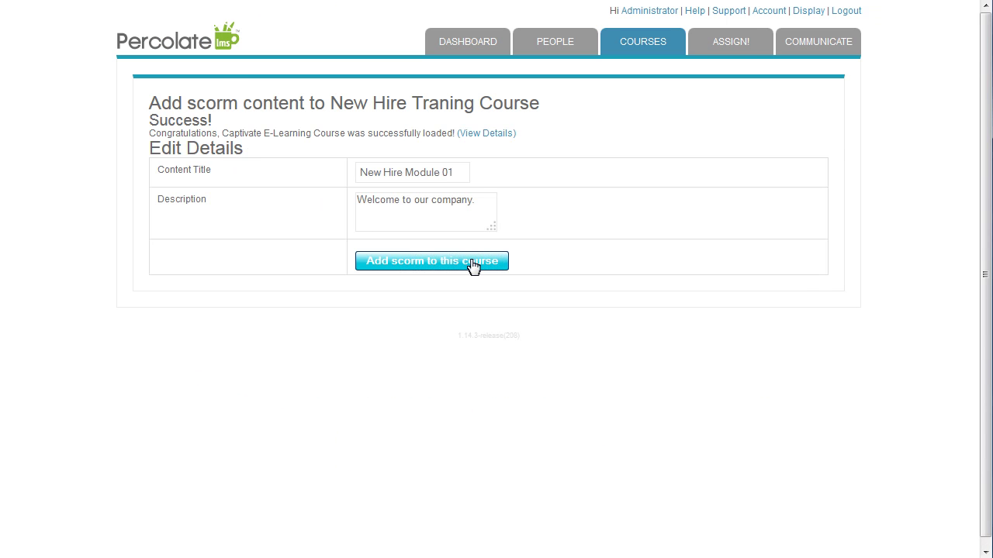
Add New Hire Module 01 to the course and upload the 'New Hire Welcome Video'.
{"action": "left_click", "coordinate": [473, 264]}
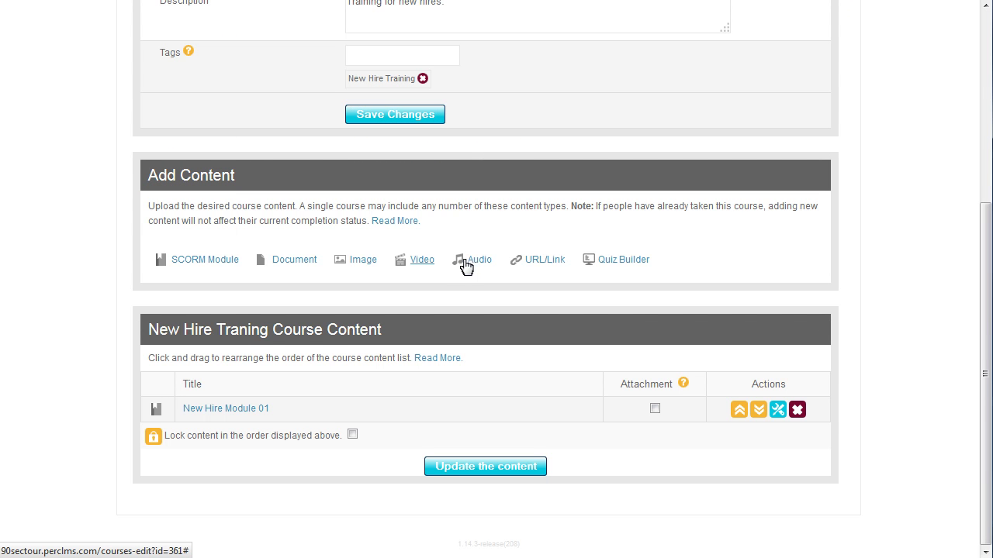
{"action": "left_click", "coordinate": [419, 260]}
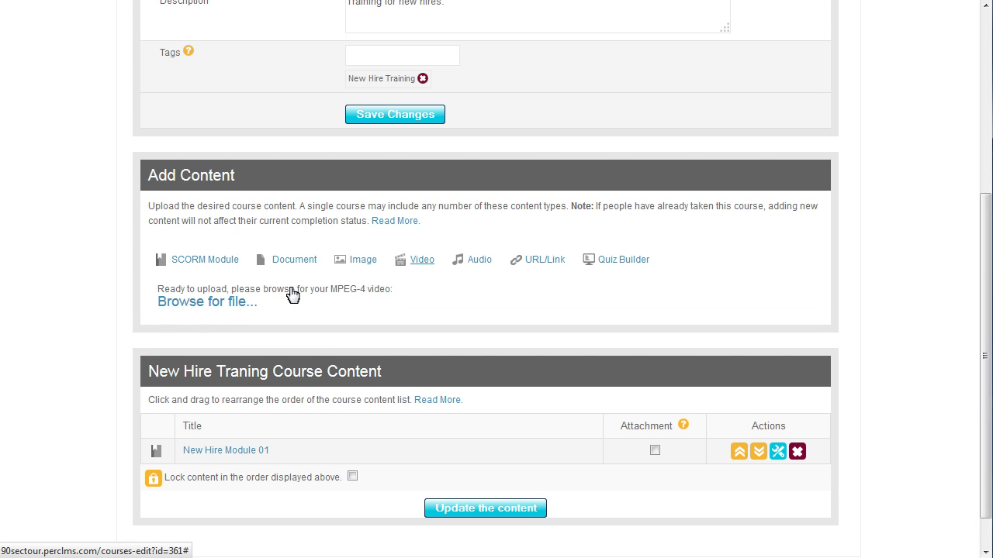
{"action": "left_click", "coordinate": [208, 302]}
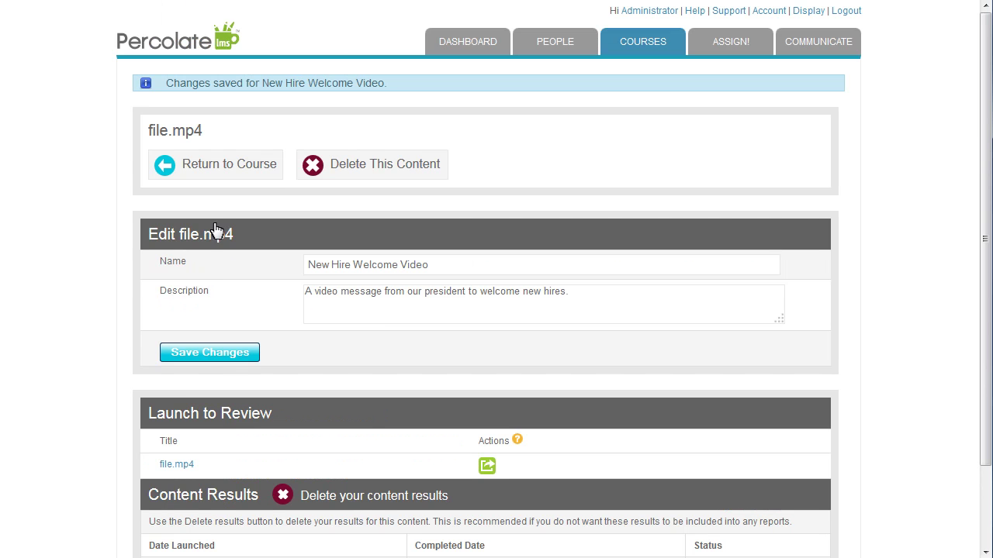
{"action": "left_click", "coordinate": [219, 173]}
Upload and add the 'Study Guide and New Hire Resources' document to the course.
{"action": "scroll", "coordinate": [525, 300], "scroll_direction": "down", "scroll_amount": 2}
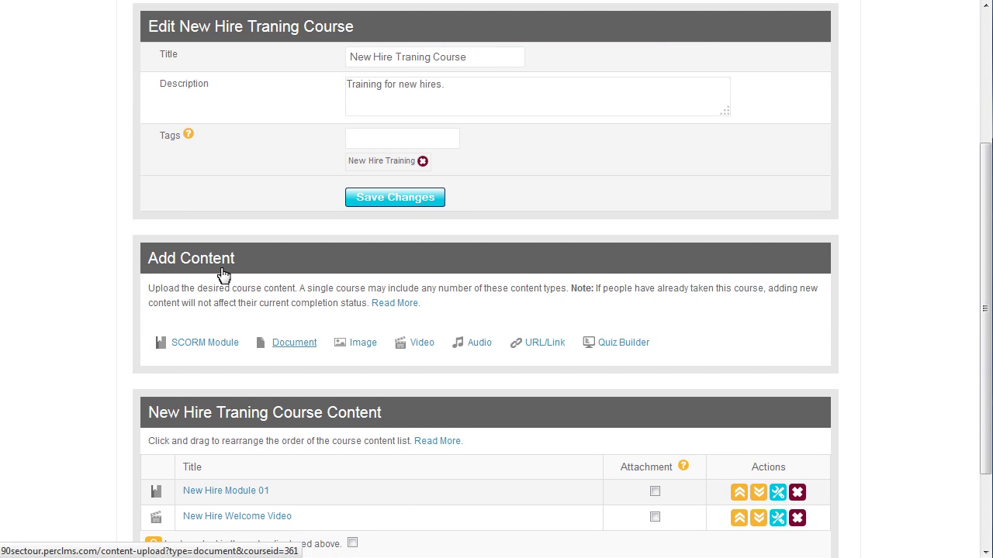
{"action": "left_click", "coordinate": [283, 344]}
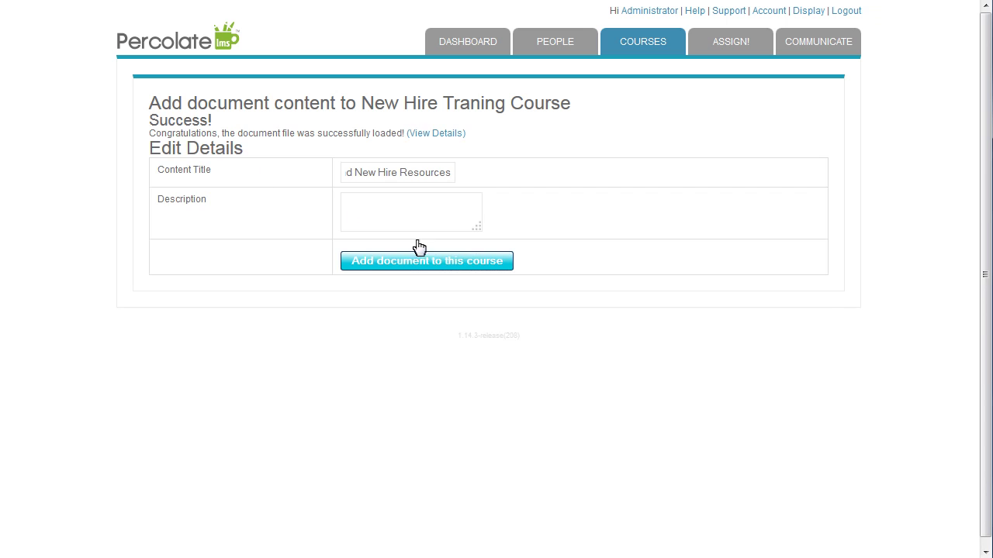
{"action": "left_click", "coordinate": [466, 266]}
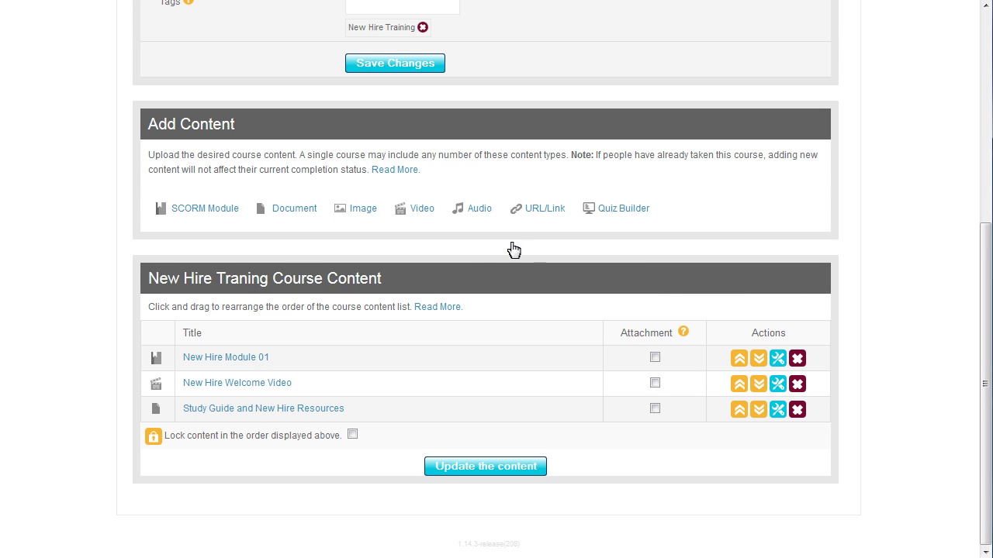
Build the 'New Hire Quiz' with scoring at a 100% pass mark and learner certainty assessments.
{"action": "left_click", "coordinate": [611, 209]}
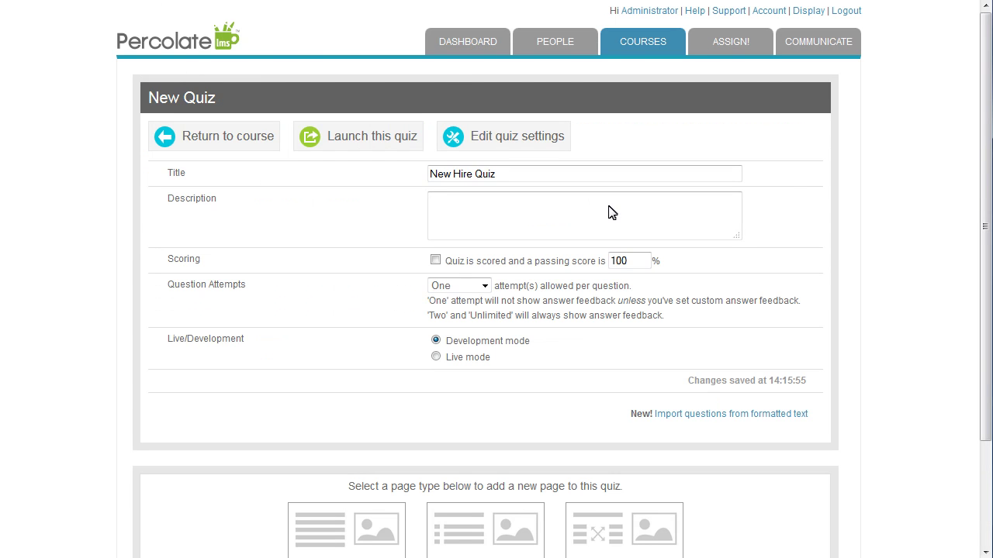
{"action": "left_click", "coordinate": [435, 262]}
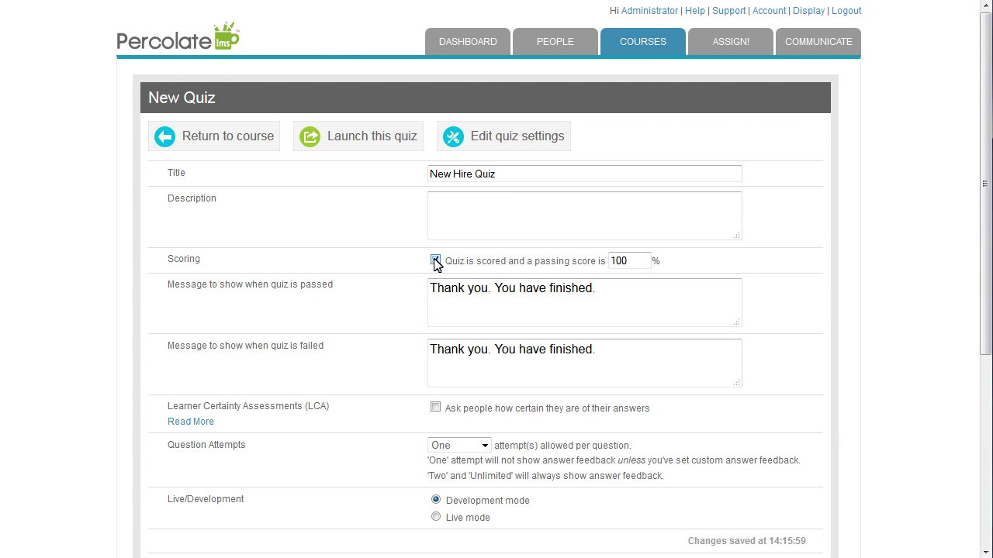
{"action": "left_click", "coordinate": [435, 408]}
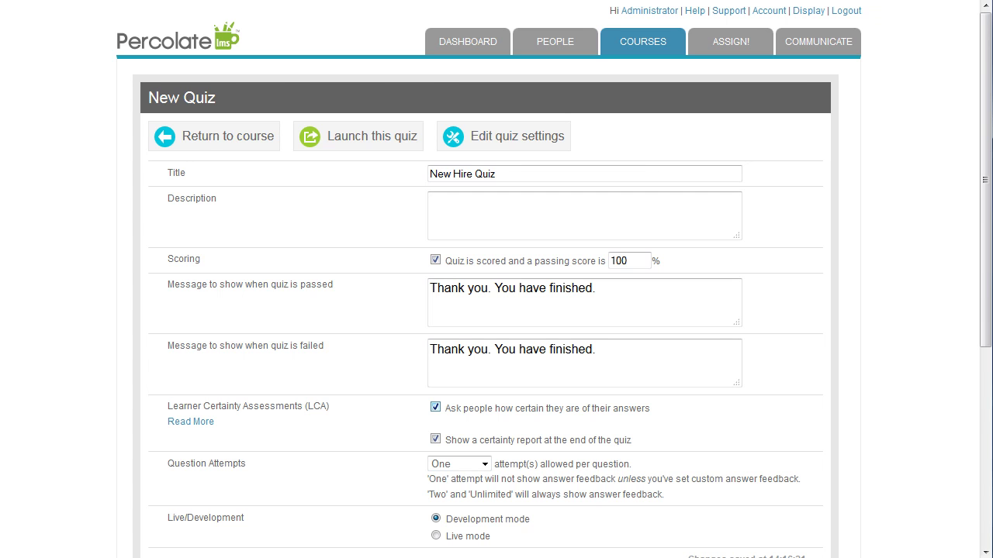
{"action": "scroll", "coordinate": [439, 416], "scroll_direction": "down", "scroll_amount": 2}
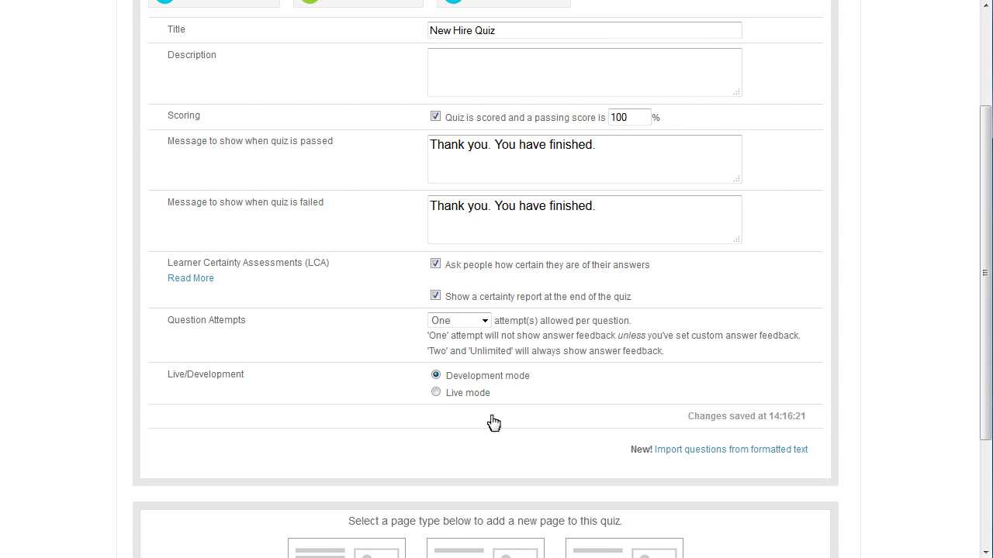
Paste the two formatted multiple-choice questions, import them, and save them to the quiz.
{"action": "left_click", "coordinate": [737, 450]}
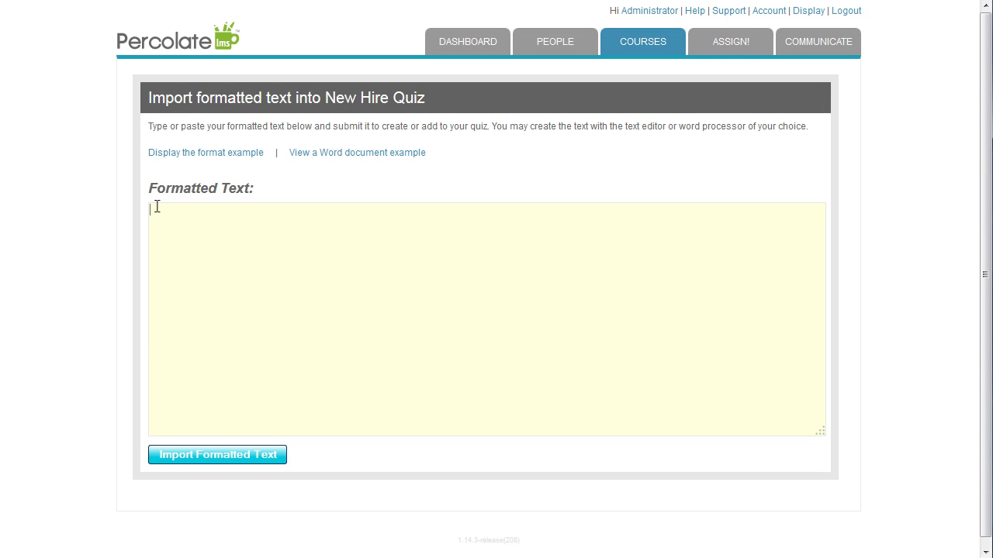
{"action": "type", "text": "[Multi] Where can you view the new employee orientation?   Ans: Our company website   Ans: Our company LMS (correct)   Ans: In our break room   Ans: In the company lounge  [Multi] What is appropriate to wear during a company meeting?   Ans: Clown shoes   Ans: Suit and tie (correct)   Ans: Shorts   Ans: A fancy hat"}
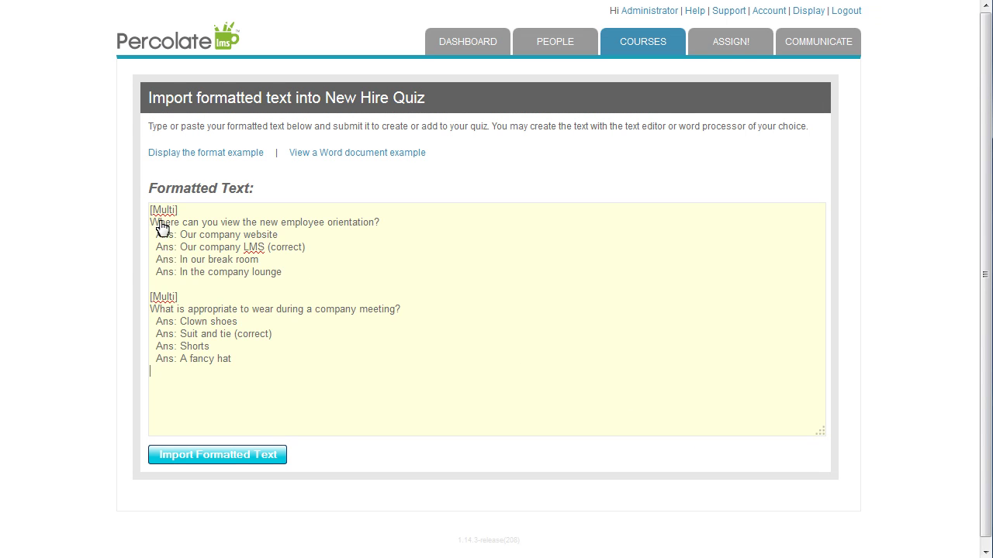
{"action": "left_click", "coordinate": [233, 457]}
{"action": "left_click", "coordinate": [172, 274]}
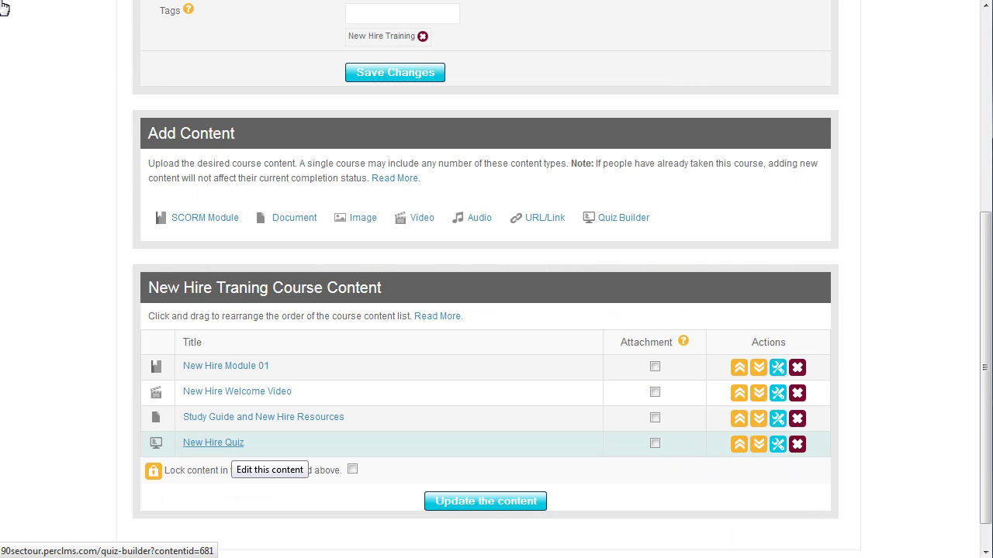
Open the New Hire Quiz and answer 'Our company LMS' with High certainty.
{"action": "left_click", "coordinate": [214, 443]}
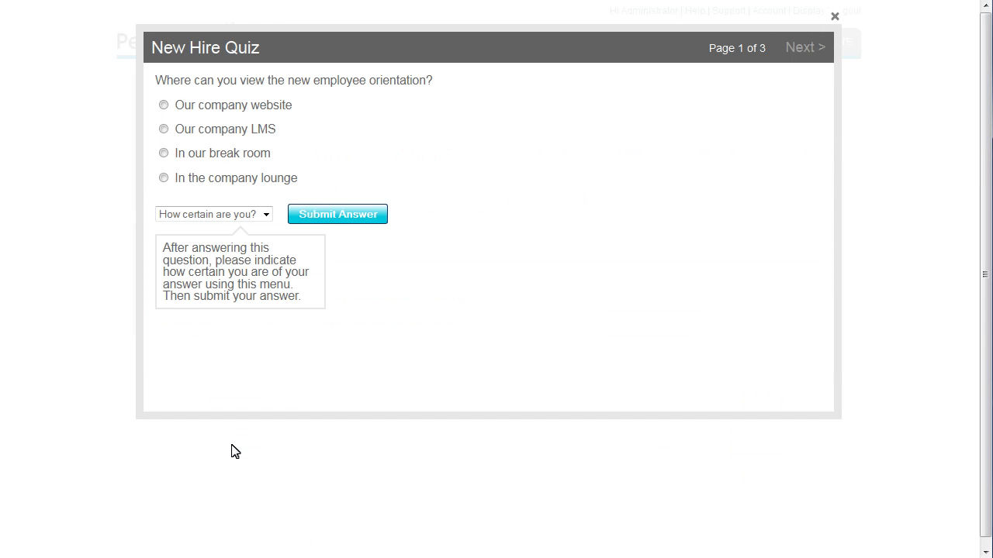
{"action": "left_click", "coordinate": [163, 129]}
{"action": "left_click", "coordinate": [264, 215]}
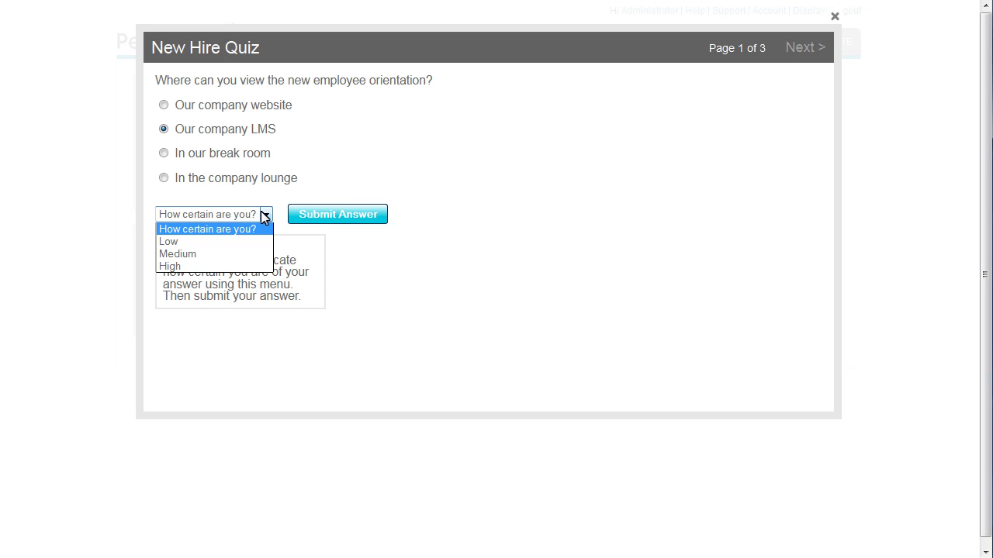
{"action": "left_click", "coordinate": [239, 267]}
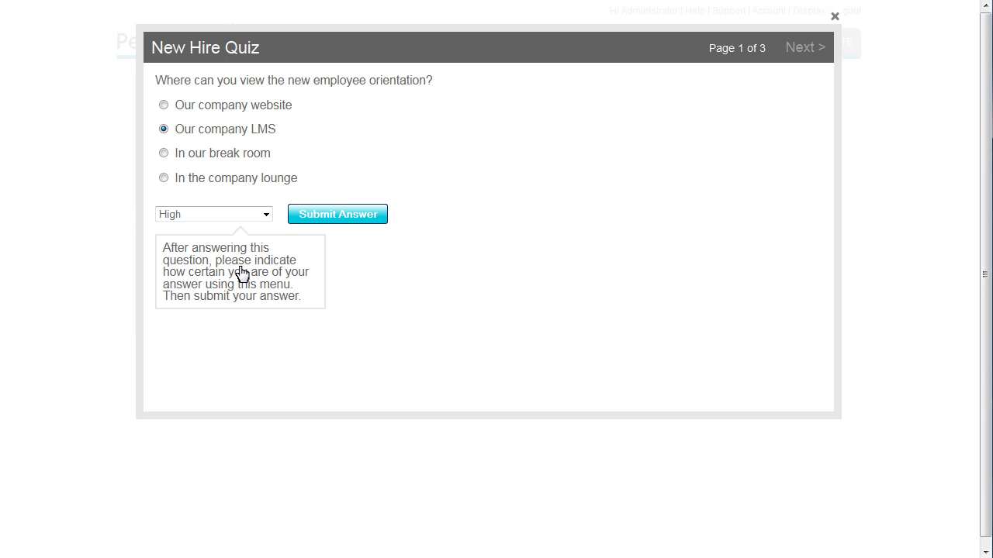
{"action": "left_click", "coordinate": [338, 217]}
Answer the second question with 'Clown shoes' at High certainty.
{"action": "left_click", "coordinate": [808, 48]}
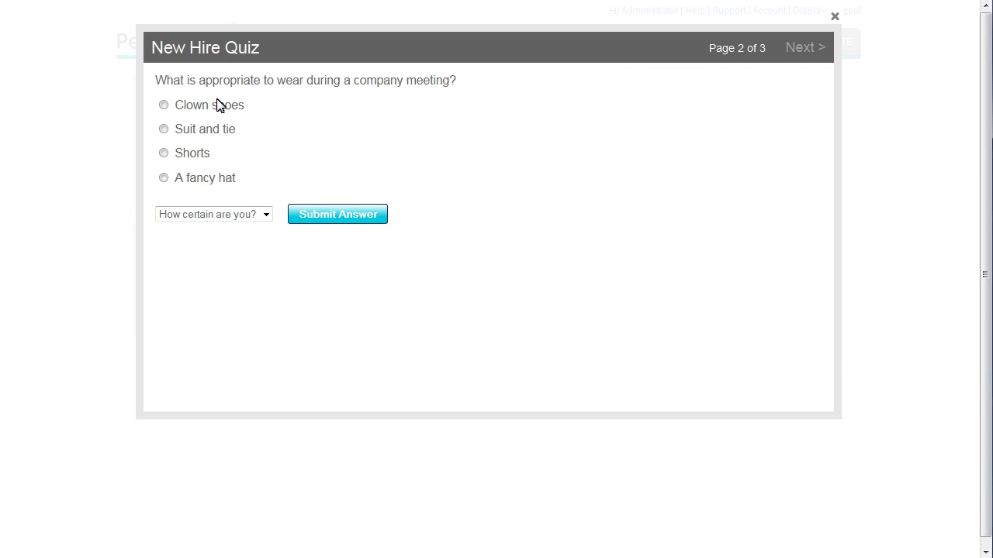
{"action": "left_click", "coordinate": [164, 106]}
{"action": "left_click", "coordinate": [265, 215]}
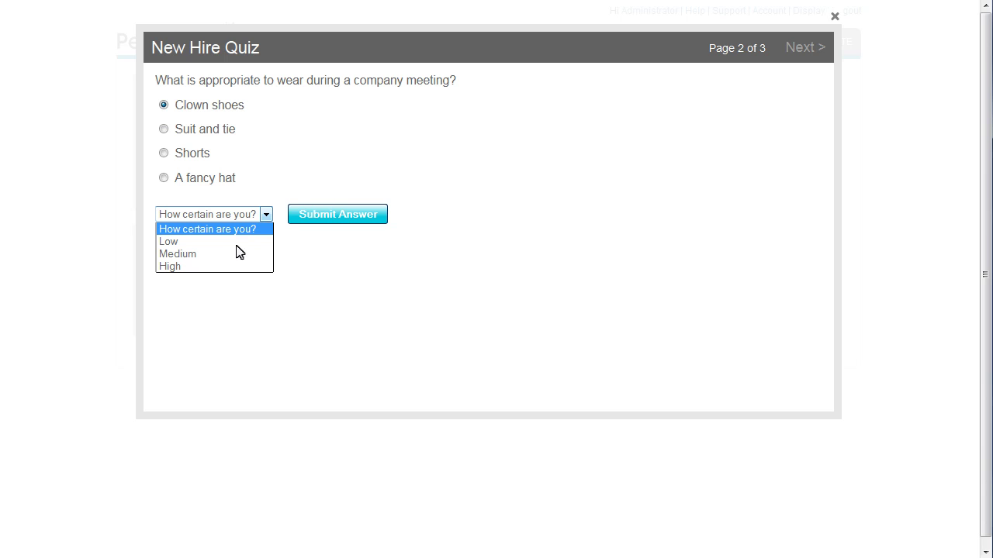
{"action": "left_click", "coordinate": [219, 266]}
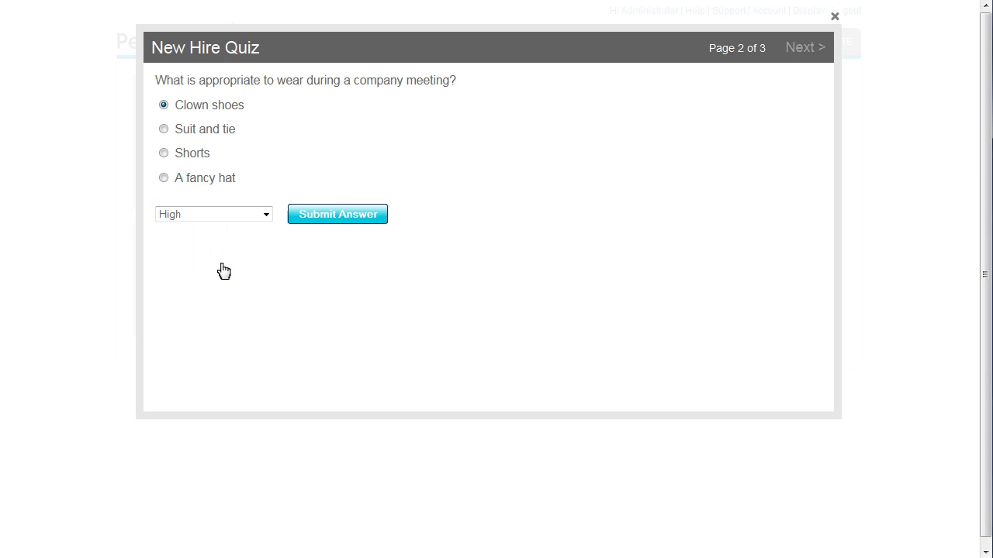
{"action": "left_click", "coordinate": [303, 217]}
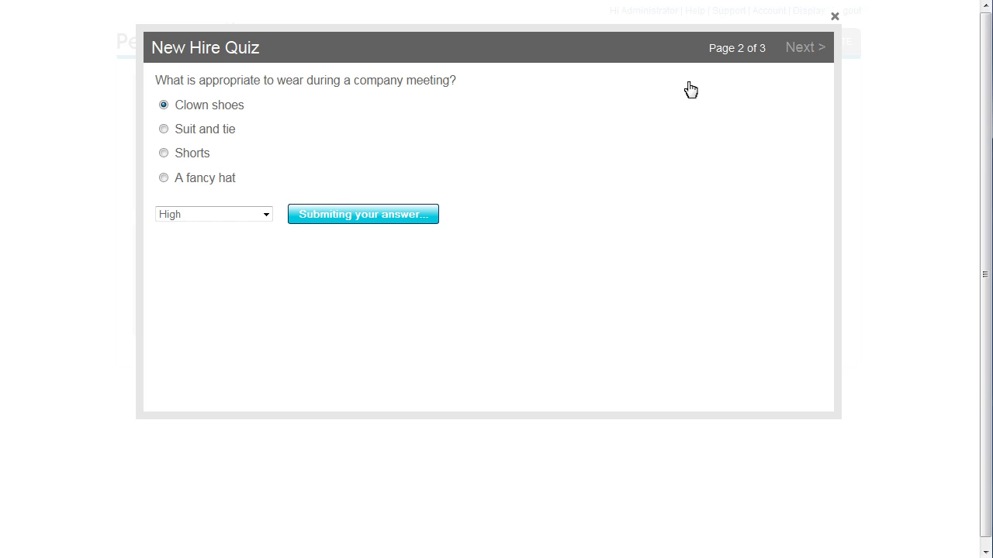
Continue to the quiz results page showing a 50% score and High average certainty.
{"action": "left_click", "coordinate": [811, 46]}
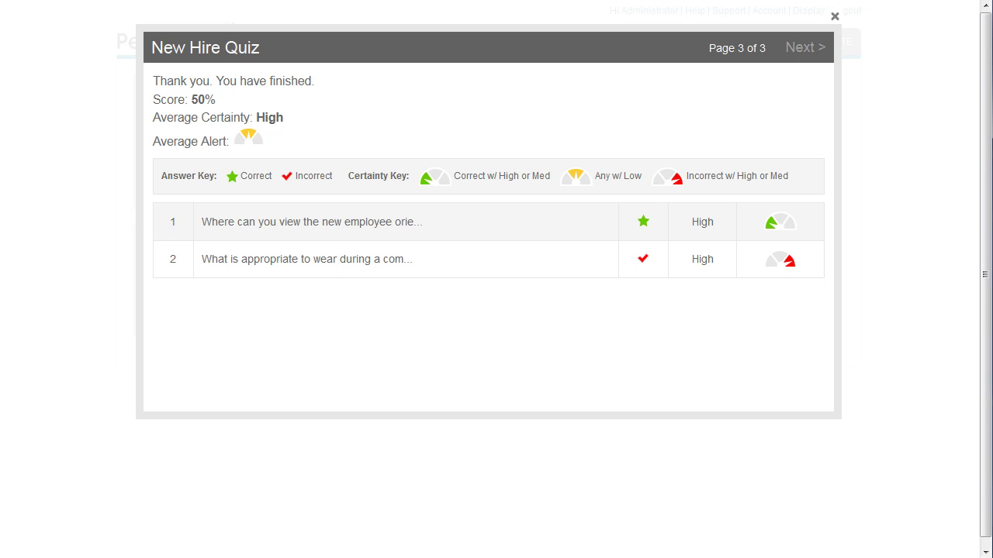
Close the preview and drag the New Hire Training course tag onto the New Hire people tag.
{"action": "left_click", "coordinate": [834, 16]}
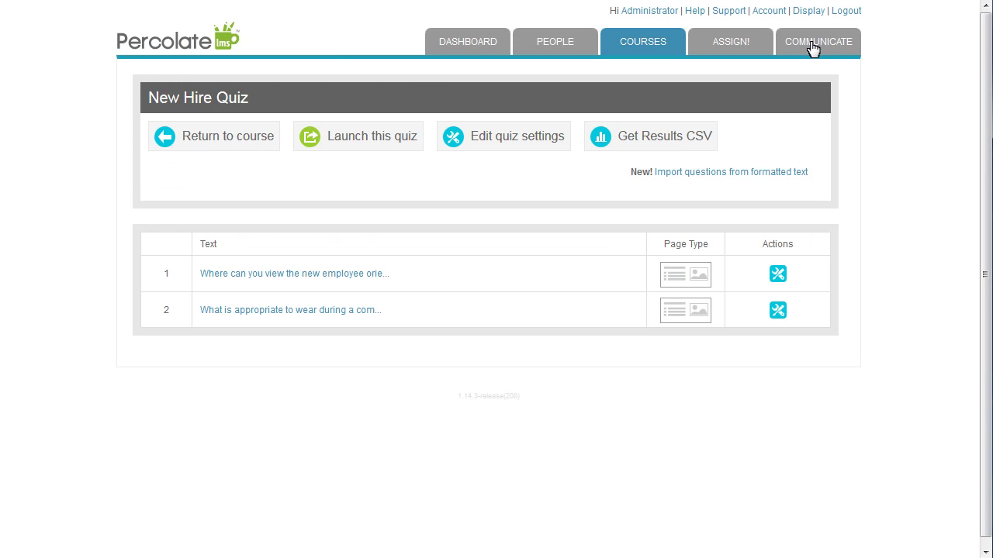
{"action": "left_click", "coordinate": [730, 45]}
{"action": "scroll", "coordinate": [455, 266], "scroll_direction": "down", "scroll_amount": 2}
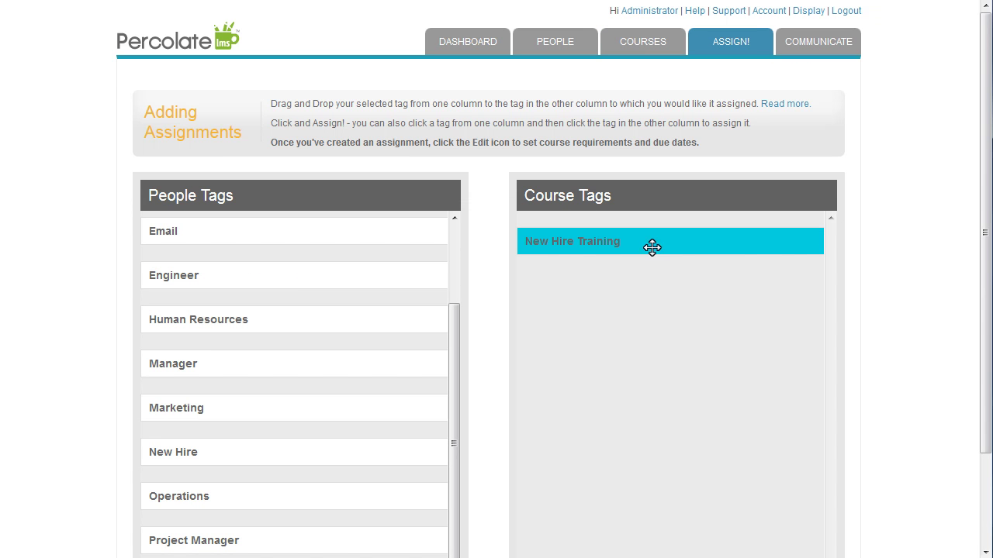
{"action": "left_click_drag", "start_coordinate": [691, 244], "coordinate": [398, 466]}
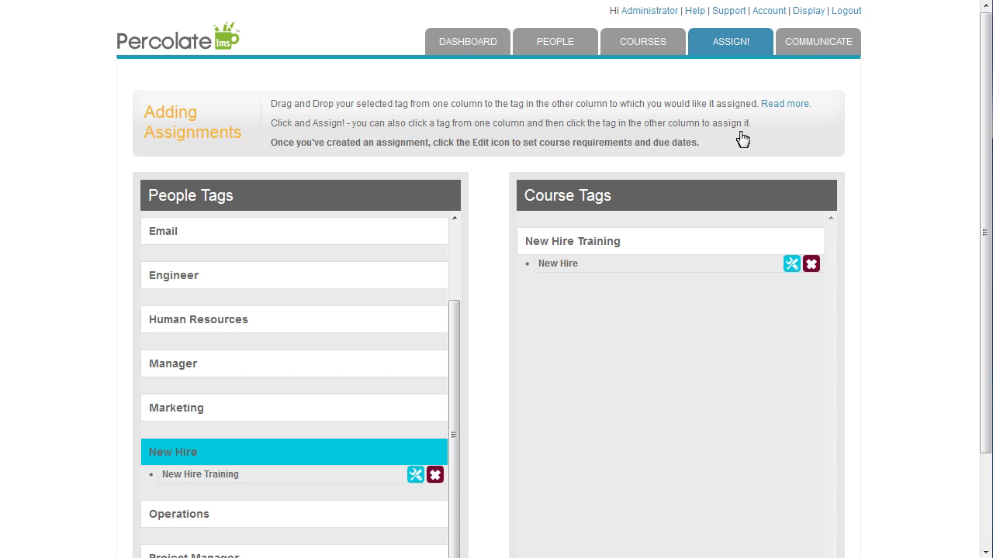
{"action": "left_click", "coordinate": [836, 48]}
Send the 'Your training is ready' email to the New Hire (5) group.
{"action": "left_click", "coordinate": [727, 228]}
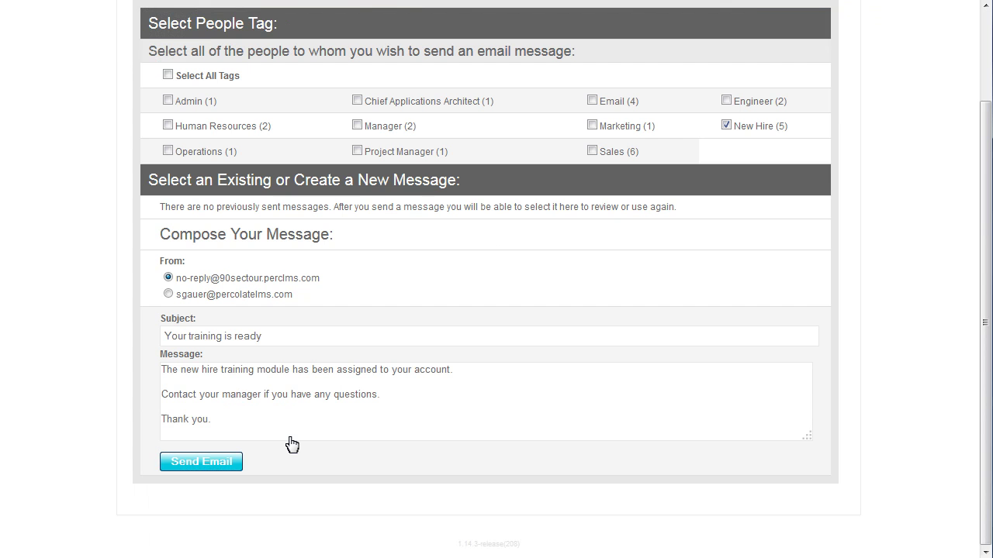
{"action": "left_click", "coordinate": [202, 463]}
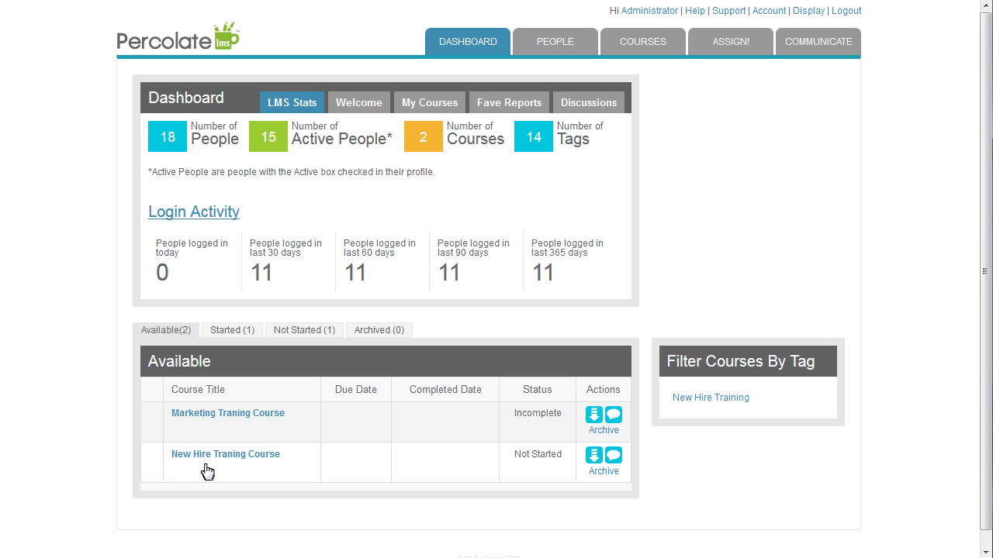
Post an administrator reply on the New Hire Traning Course thread: Module 2 expected by next quarter.
{"action": "left_click", "coordinate": [609, 109]}
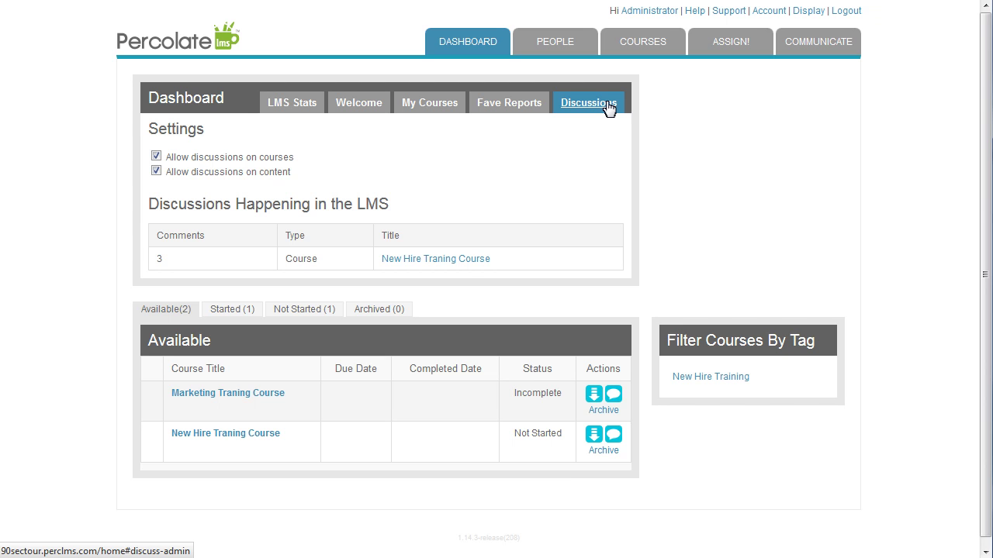
{"action": "left_click", "coordinate": [464, 264]}
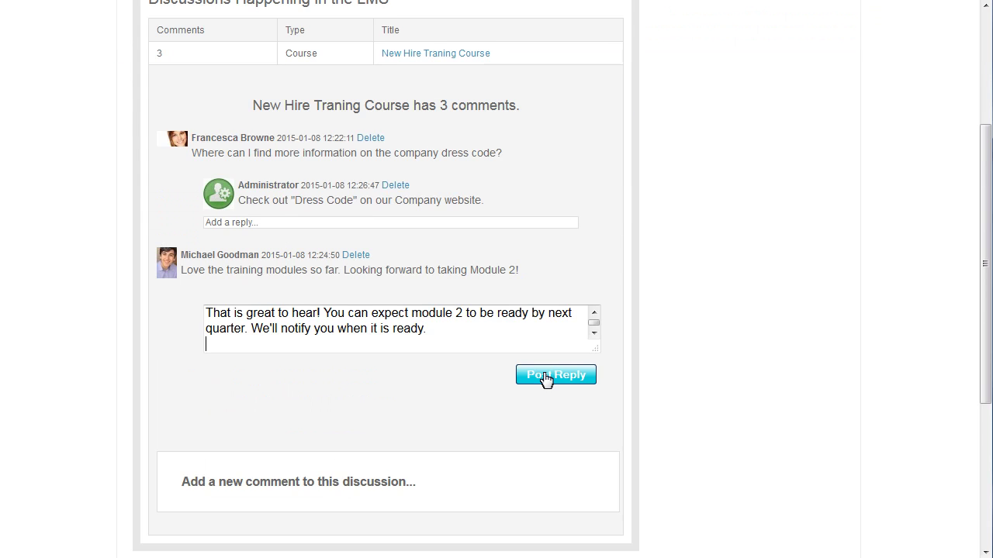
{"action": "left_click", "coordinate": [550, 374]}
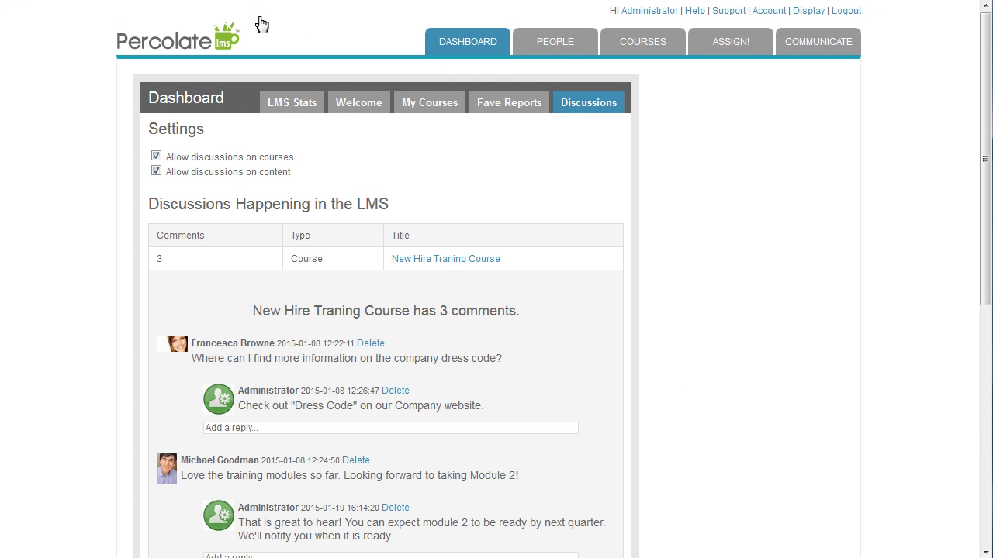
Open the course completion report for people tagged New Hire.
{"action": "left_click", "coordinate": [564, 46]}
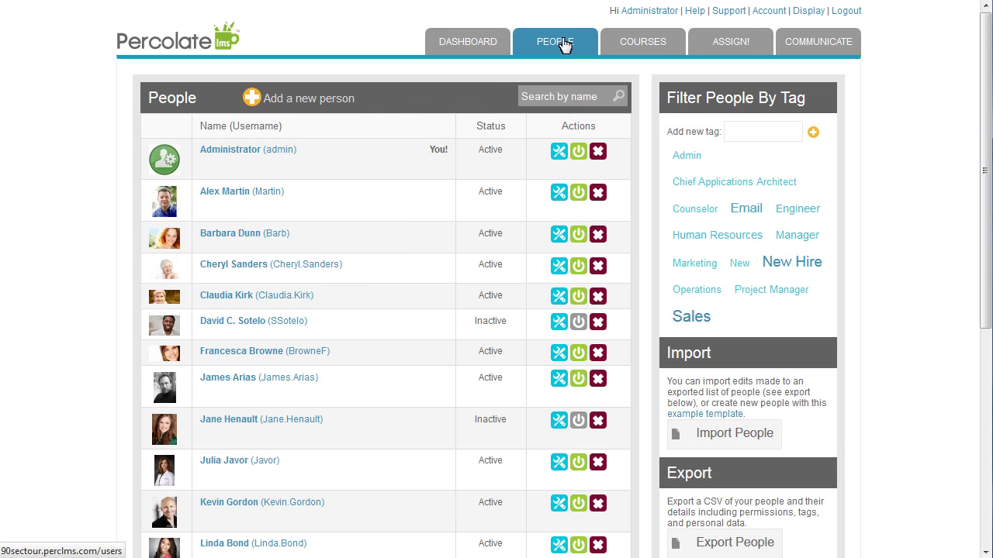
{"action": "left_click", "coordinate": [790, 263]}
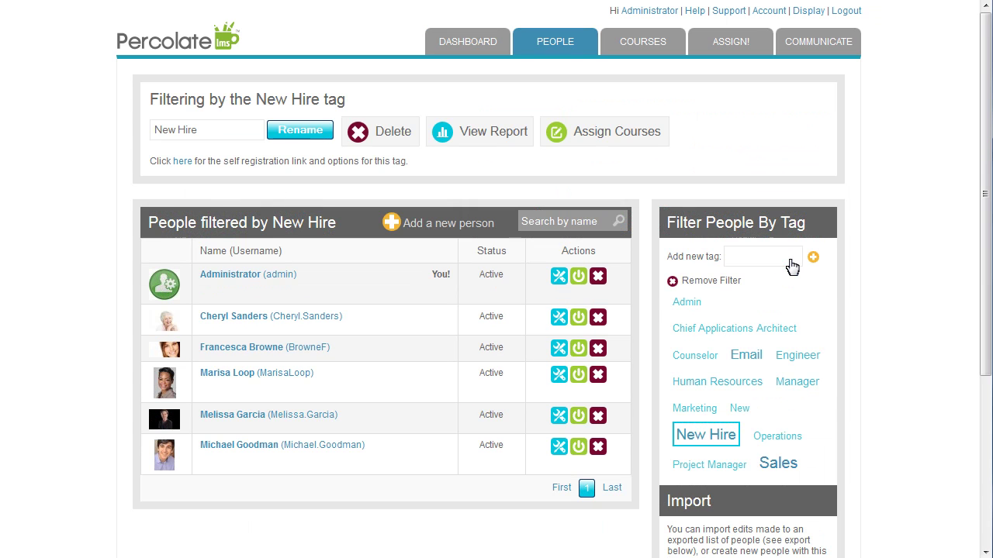
{"action": "left_click", "coordinate": [504, 137]}
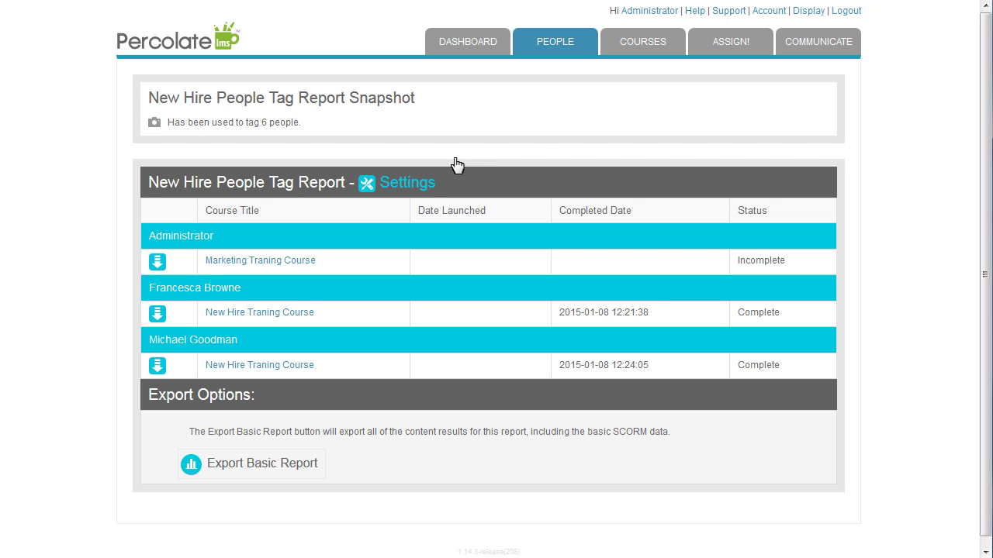
Save this report as a new favorite named 'New Hire Report'.
{"action": "left_click", "coordinate": [419, 184]}
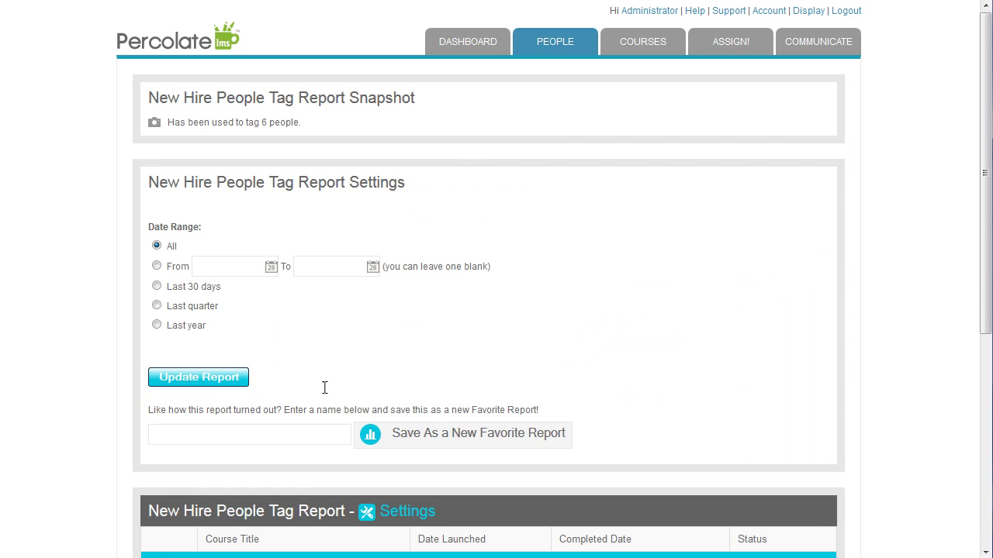
{"action": "left_click", "coordinate": [304, 430]}
{"action": "type", "text": "New Hire Report"}
{"action": "left_click", "coordinate": [428, 442]}
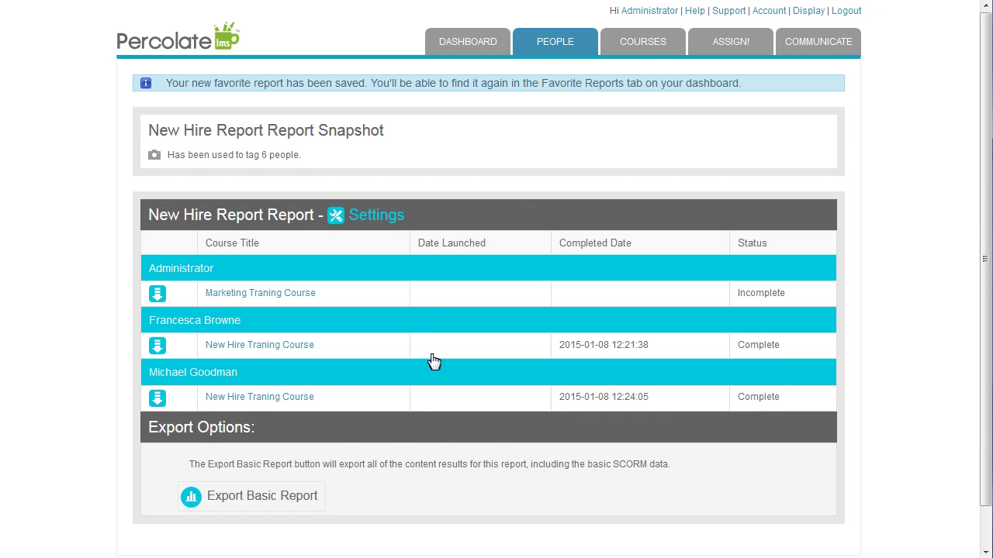
Show the Dashboard's Fave Reports list containing 'New Hire Report'.
{"action": "left_click", "coordinate": [458, 48]}
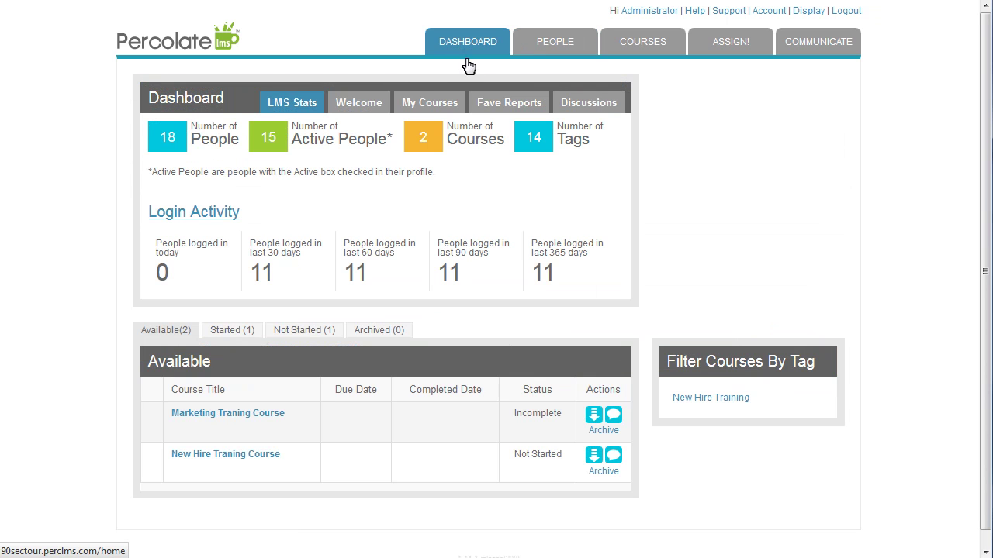
{"action": "left_click", "coordinate": [497, 105]}
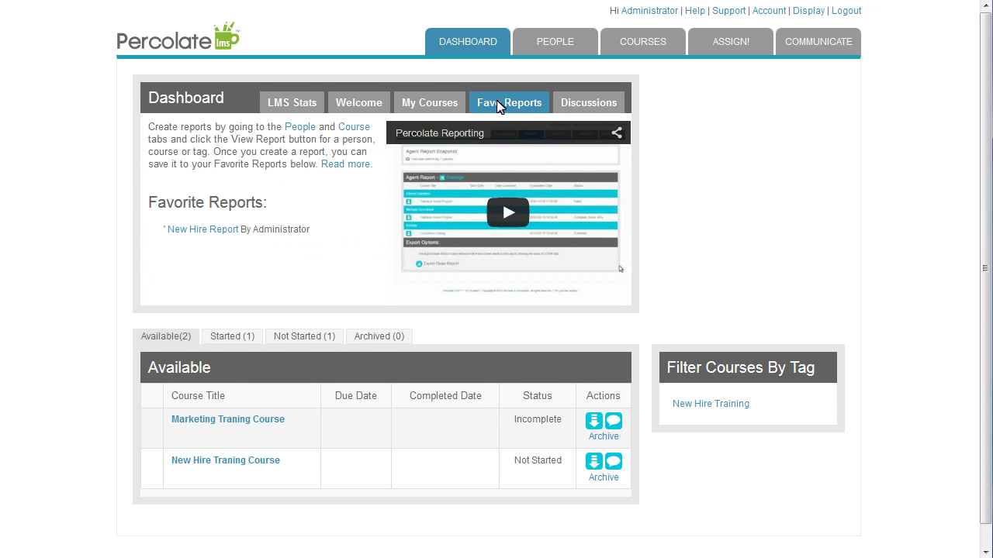